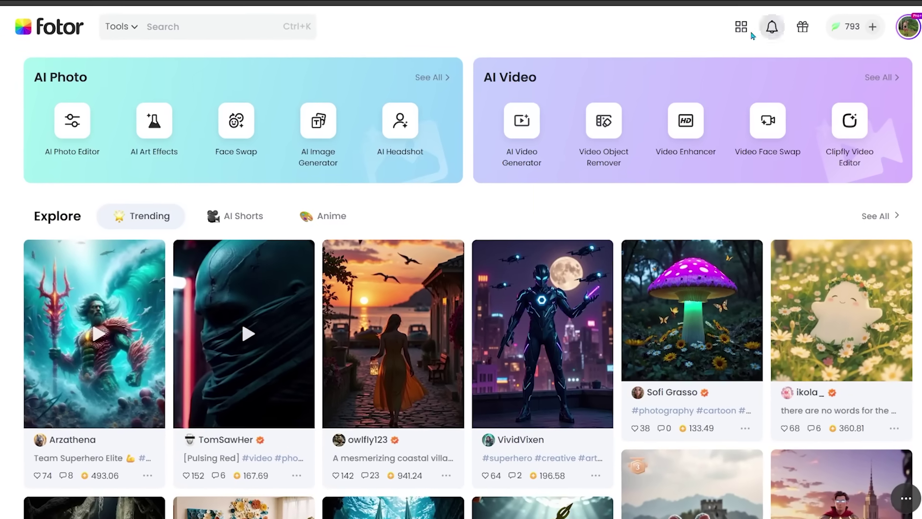
- Open the full AI Photo tools list and scroll down to its Quick Start shortcuts
click(419, 78)
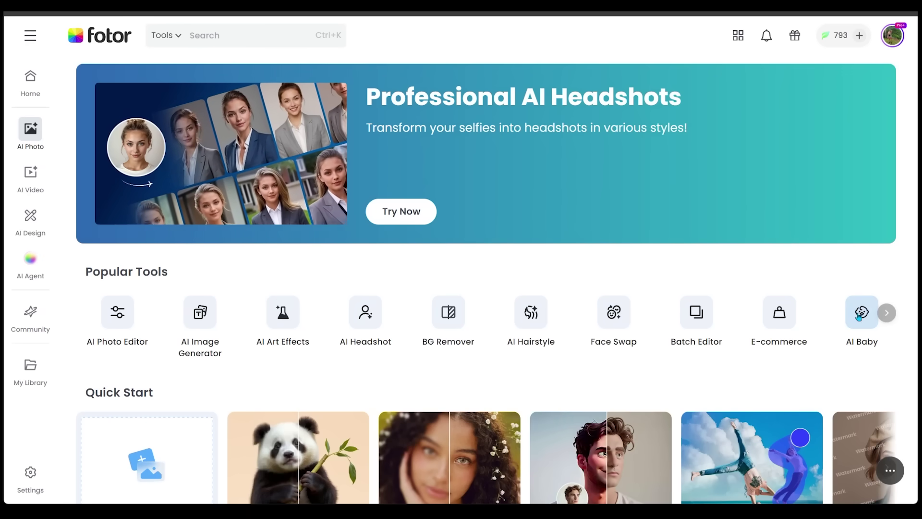
scroll(893, 193, down, 4)
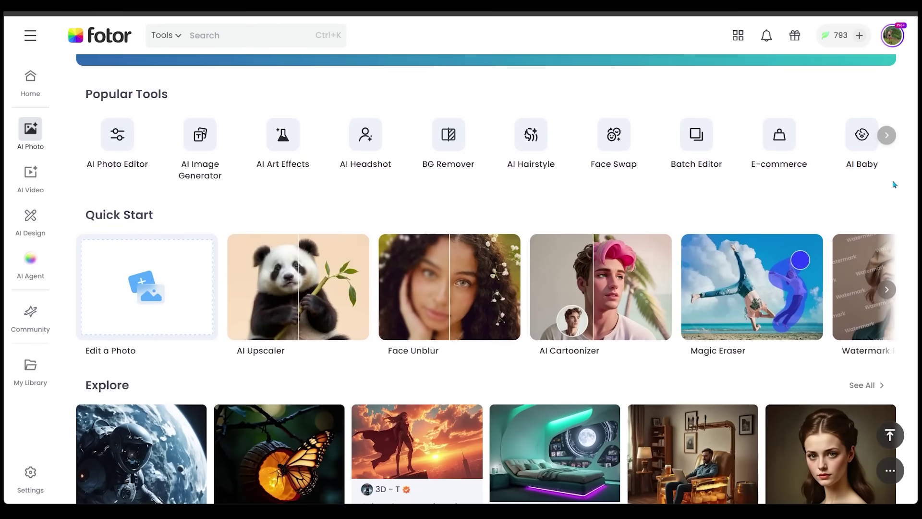
scroll(895, 185, down, 1)
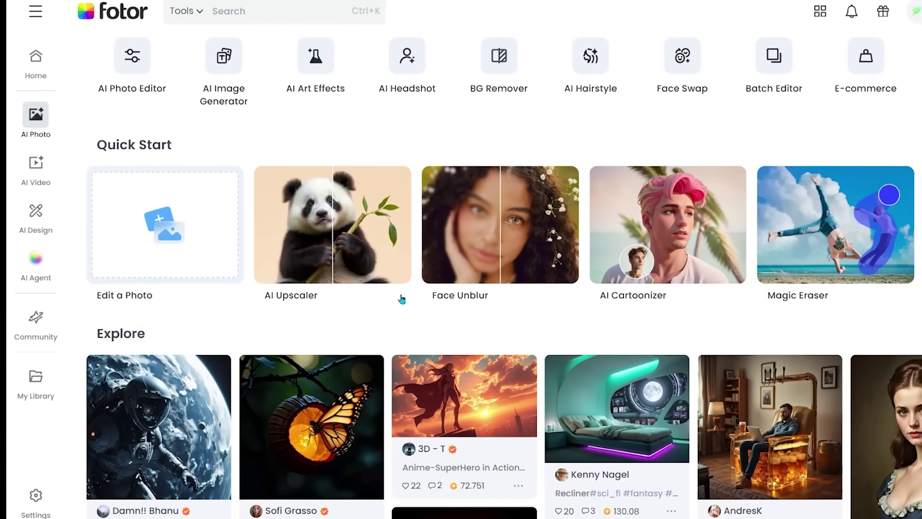
- Go to the Sisi AI Agent page, read through its tutorial examples, then close the tutorial
click(41, 269)
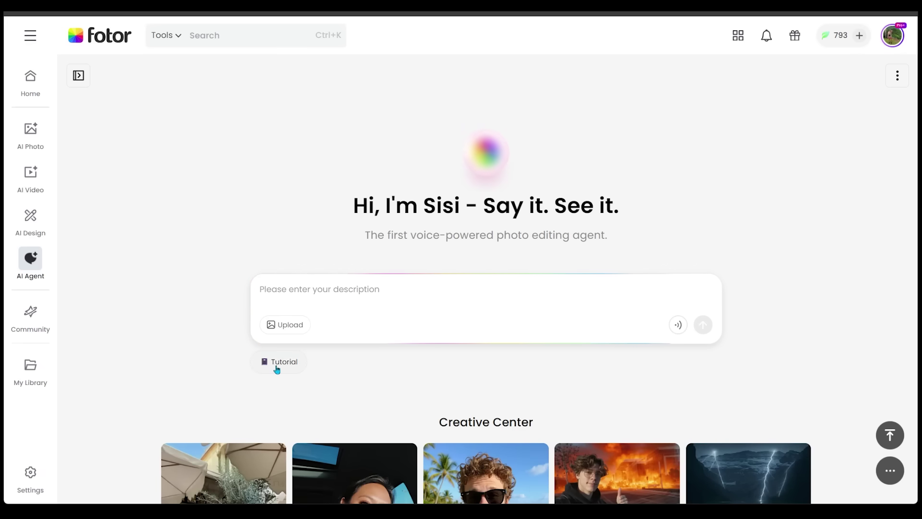
click(276, 367)
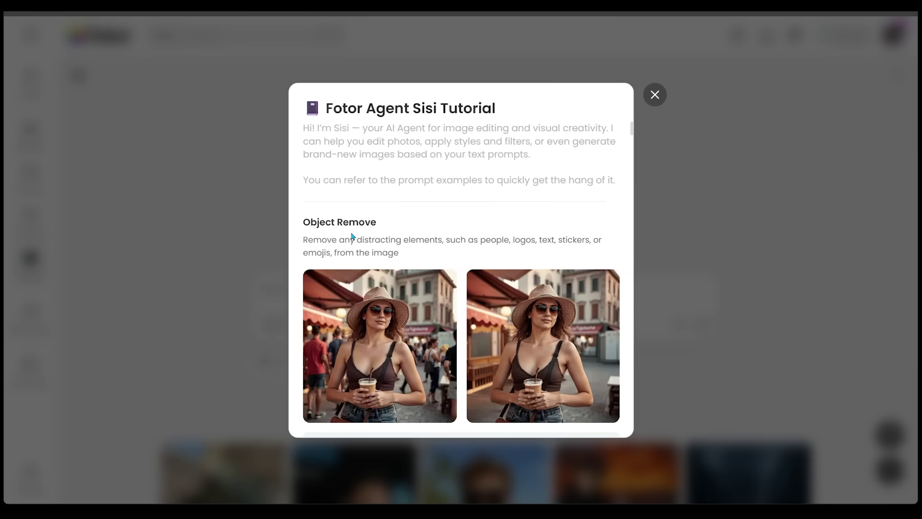
scroll(352, 236, down, 7)
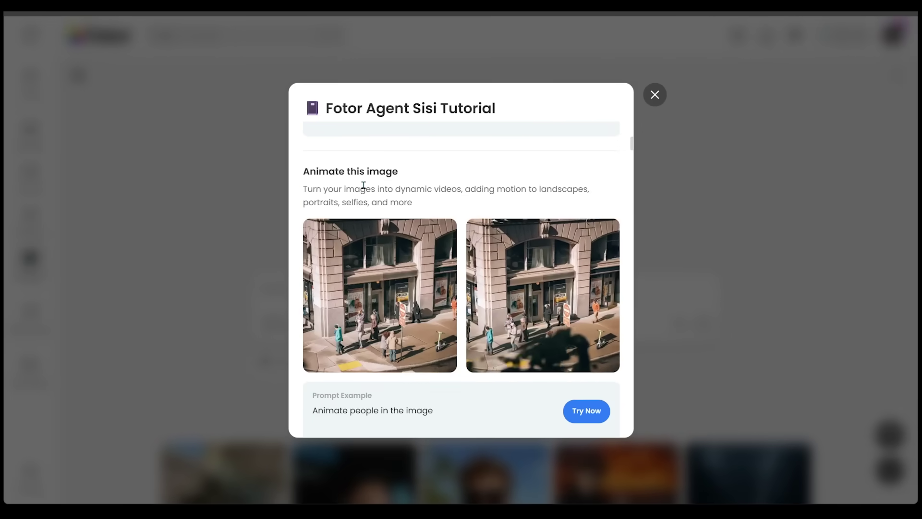
scroll(454, 176, down, 5)
scroll(422, 180, down, 5)
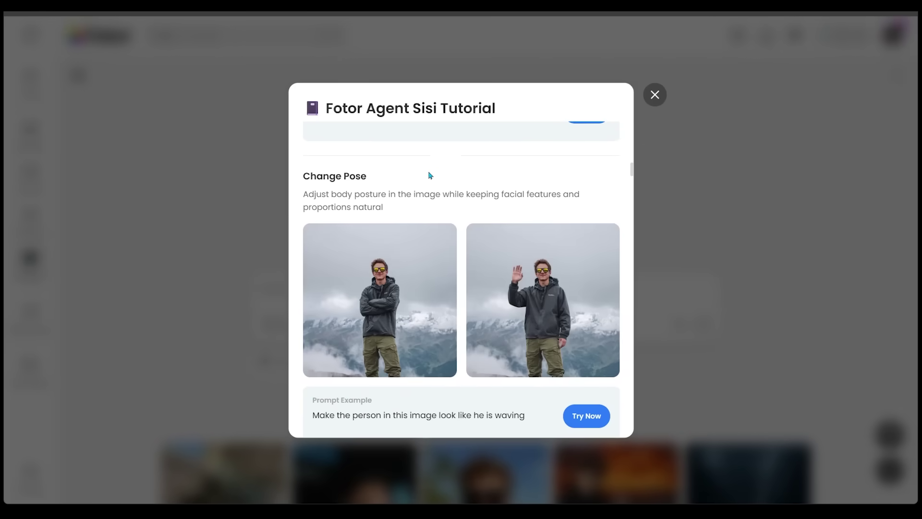
scroll(400, 184, down, 5)
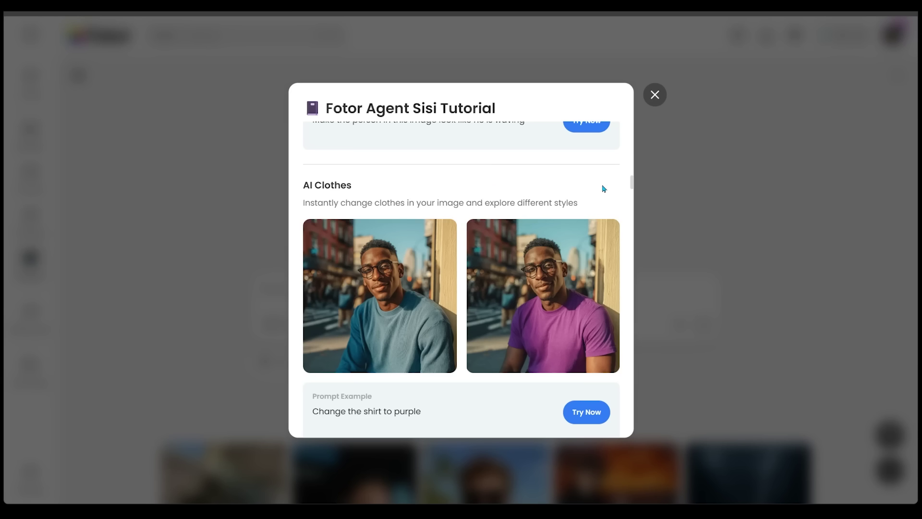
click(656, 95)
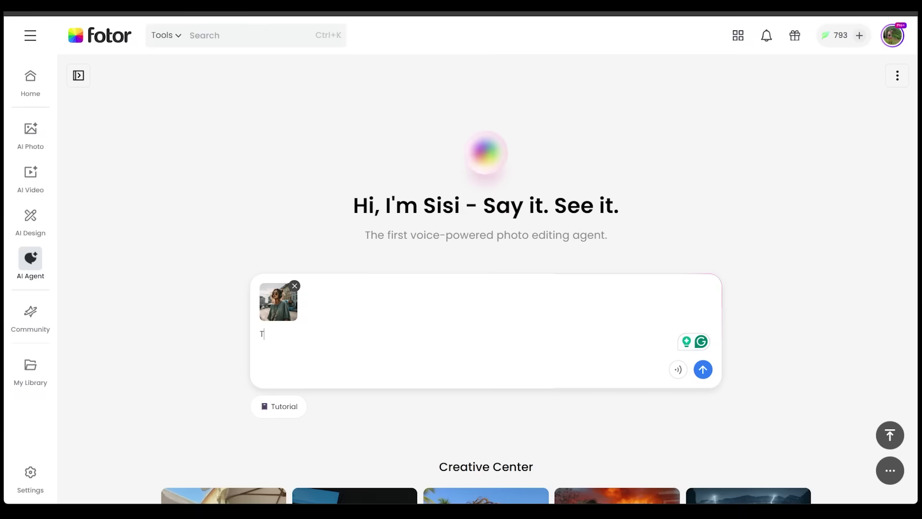
- Ask Sisi 'Turn me into an anime character' for the attached selfie
text(urn me into an)
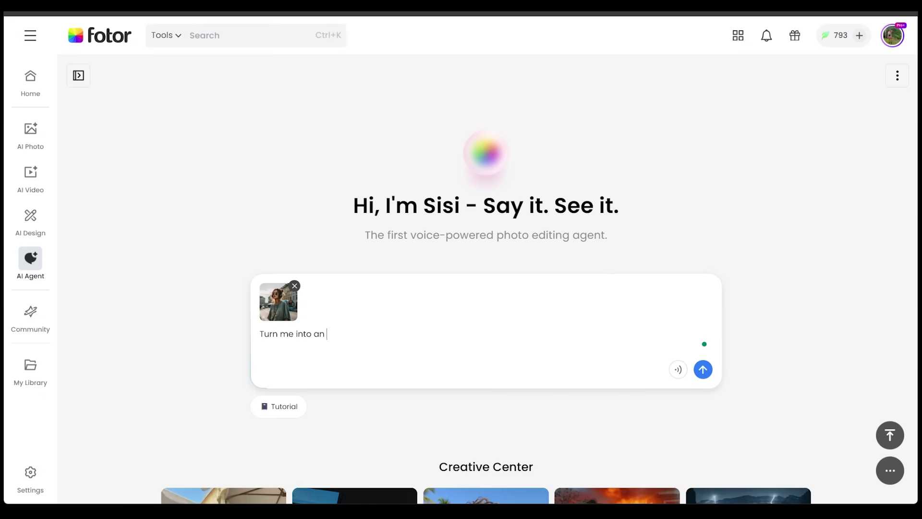
text( anime character)
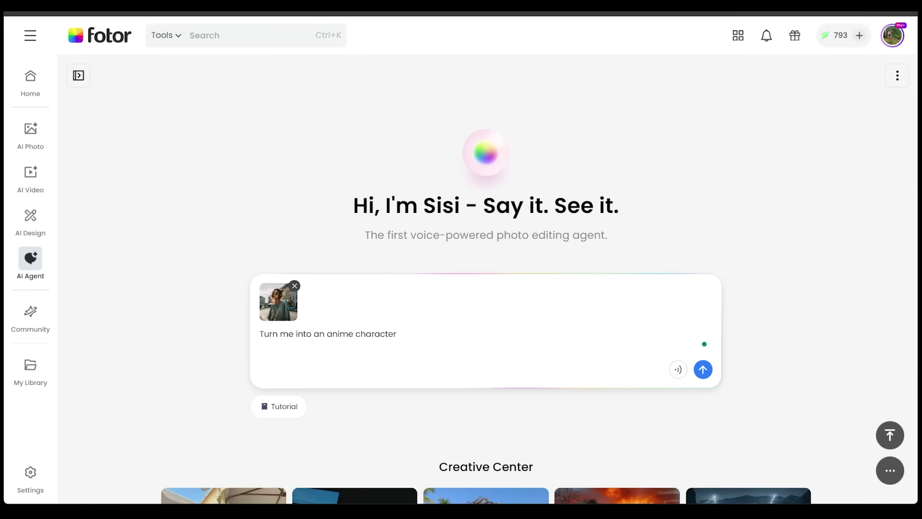
key(Return)
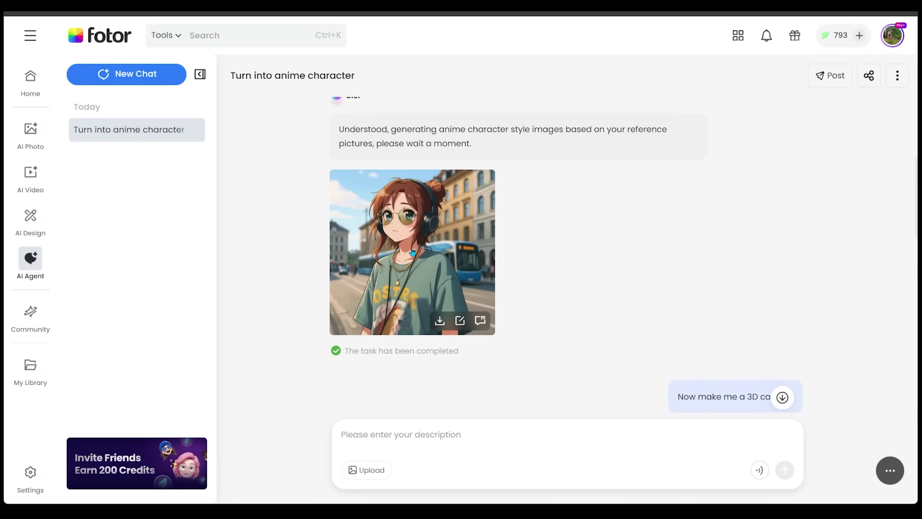
- Preview the anime result full-size, then preview the Disney cartoon version full-size
click(412, 252)
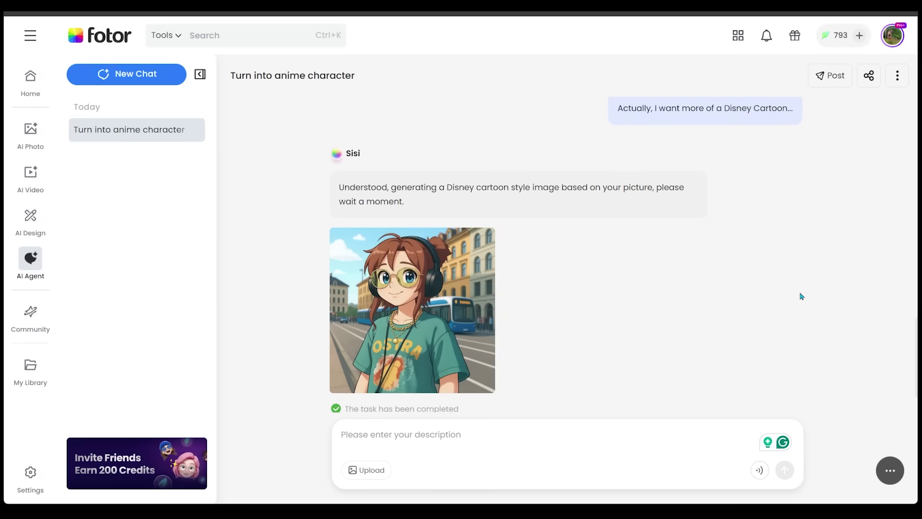
mouse_move(400, 333)
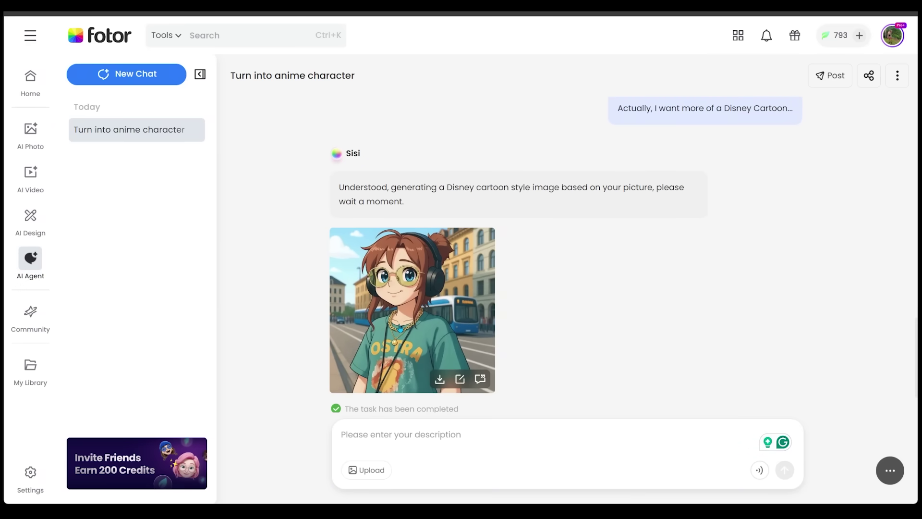
click(399, 328)
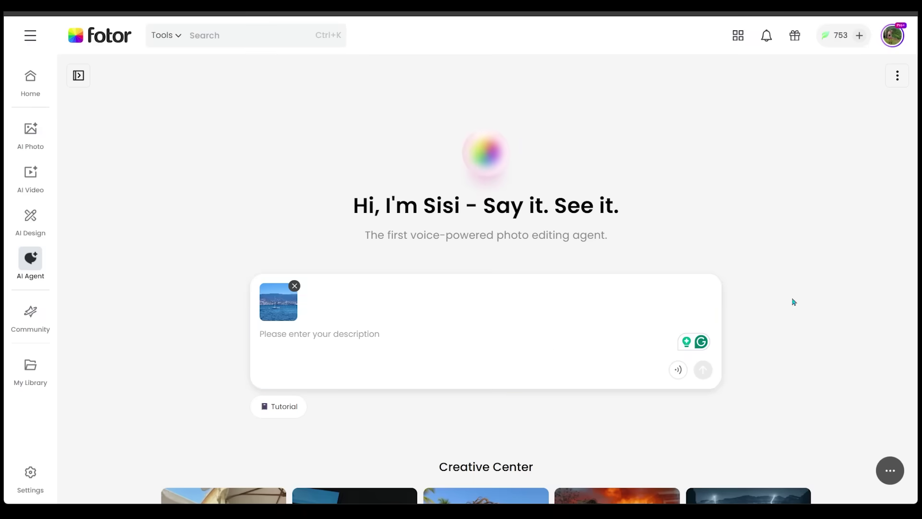
- Request 'Remove the boat from this pic' and view the boat-free lake result full-size
text(Remove the boat from this pic)
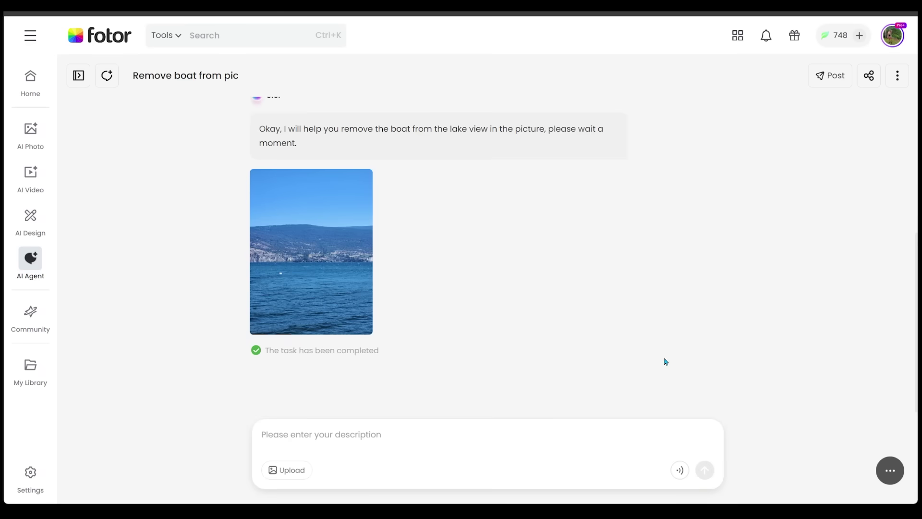
mouse_move(312, 292)
click(310, 269)
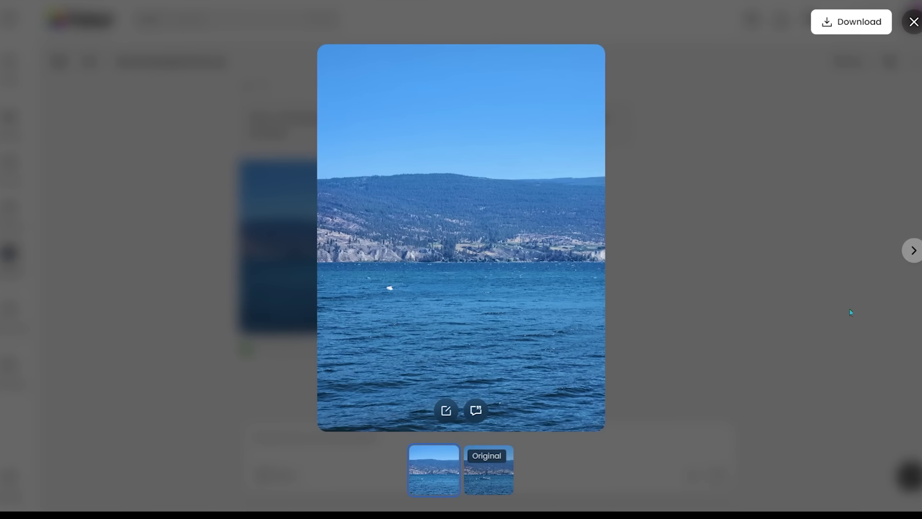
- Toggle between the original sailboat photo and the boat-free result
click(486, 485)
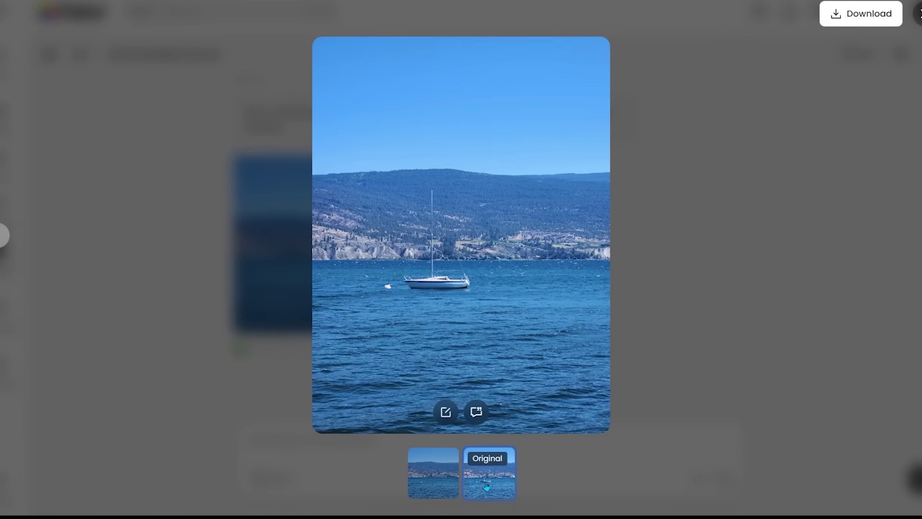
click(450, 484)
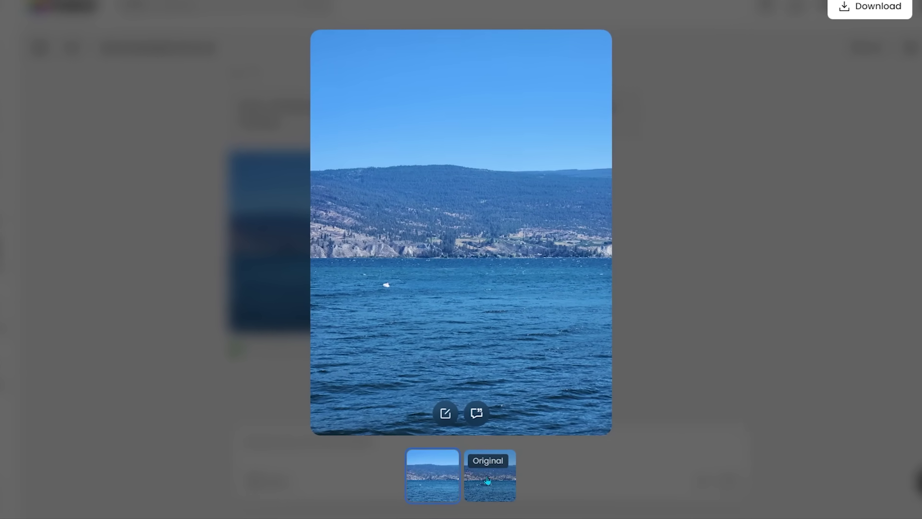
click(487, 485)
click(445, 478)
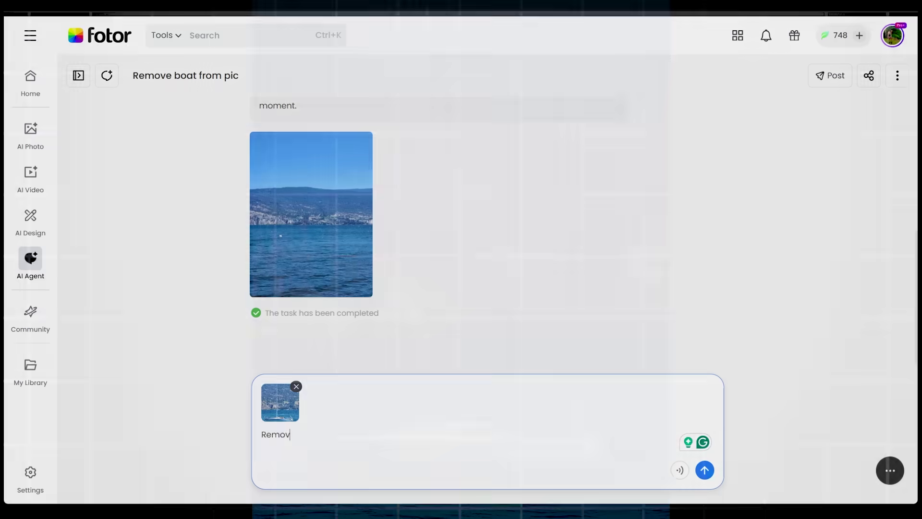
- Send 'Remove the boat from this picture as well' and compare the result with the original
text(e the boat from this picture as well)
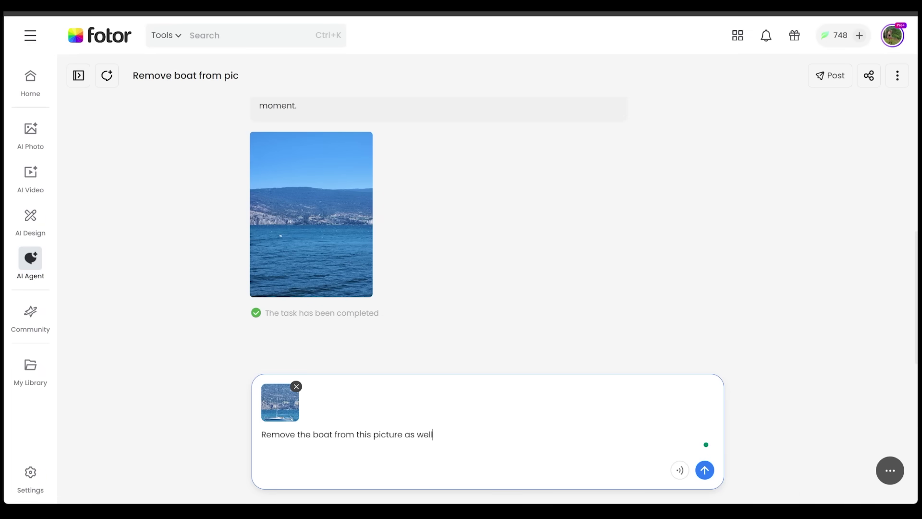
key(Return)
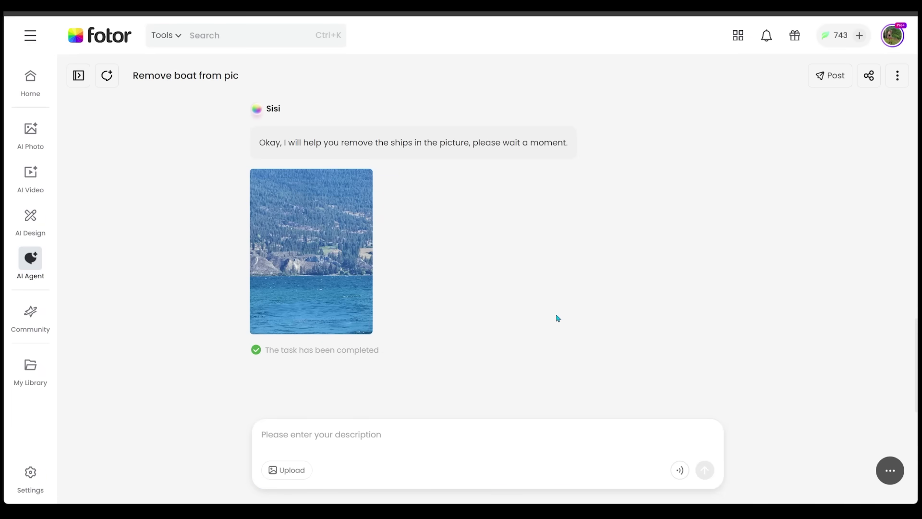
click(311, 269)
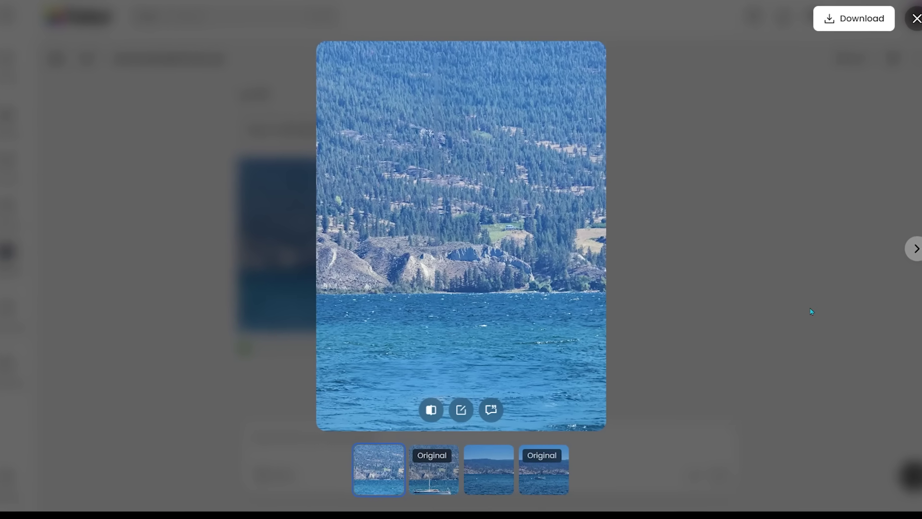
click(436, 475)
click(377, 472)
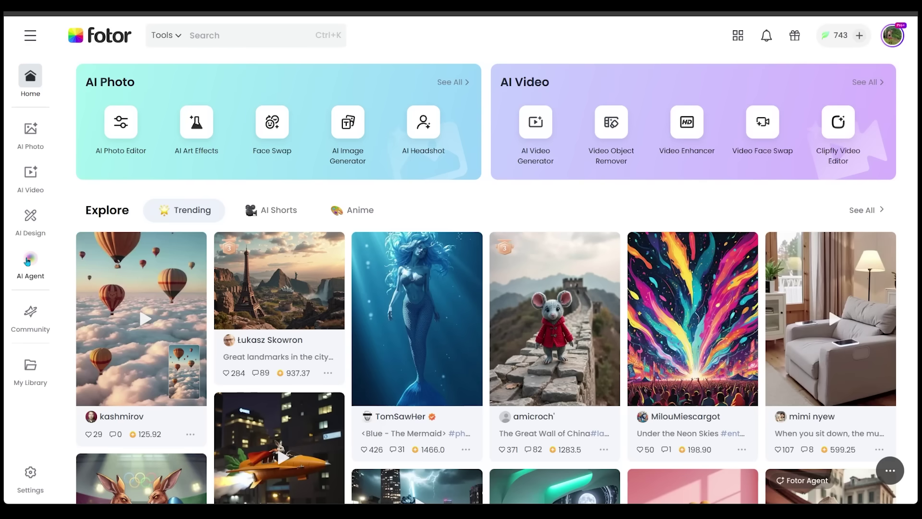
- Send the pasted 'Place me in Tokyo at night' request with the photo to the agent
click(28, 261)
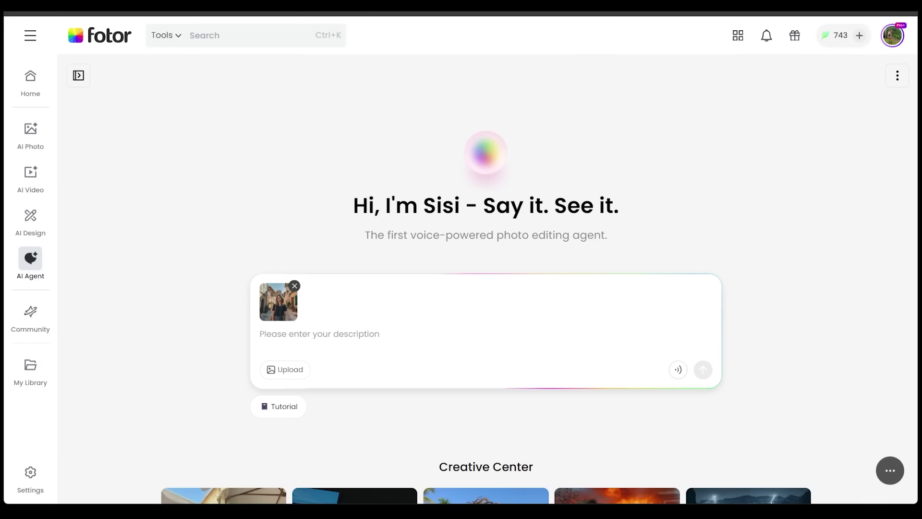
click(330, 339)
text(Place me in Tokyo at night)
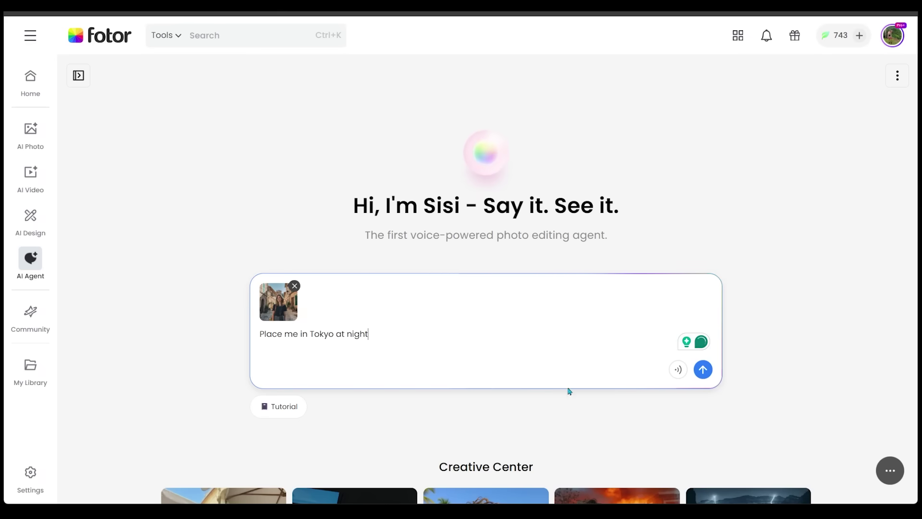
click(702, 370)
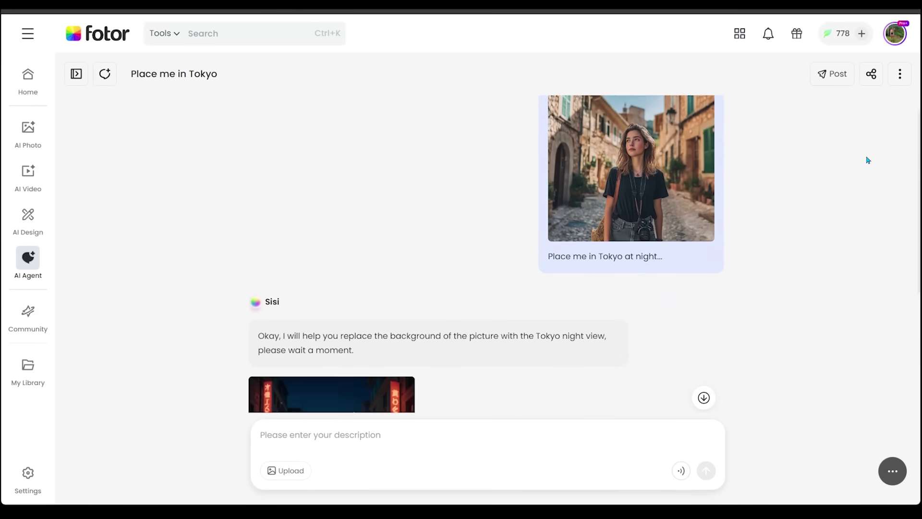
- View the Tokyo night result full-size and compare it with the original village photo
click(331, 240)
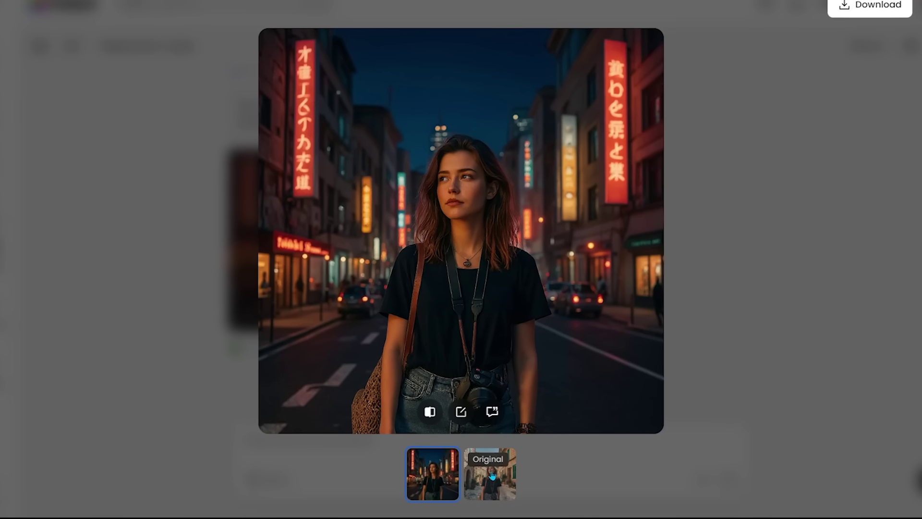
click(509, 459)
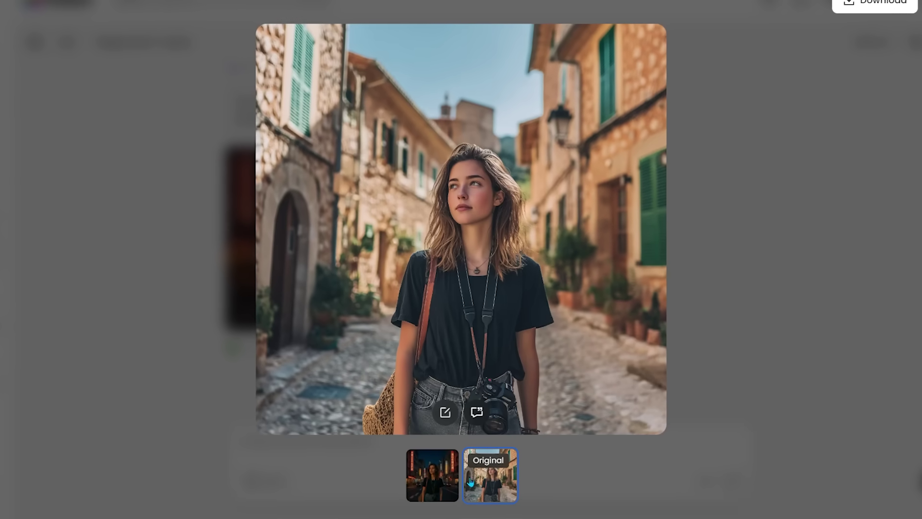
click(443, 482)
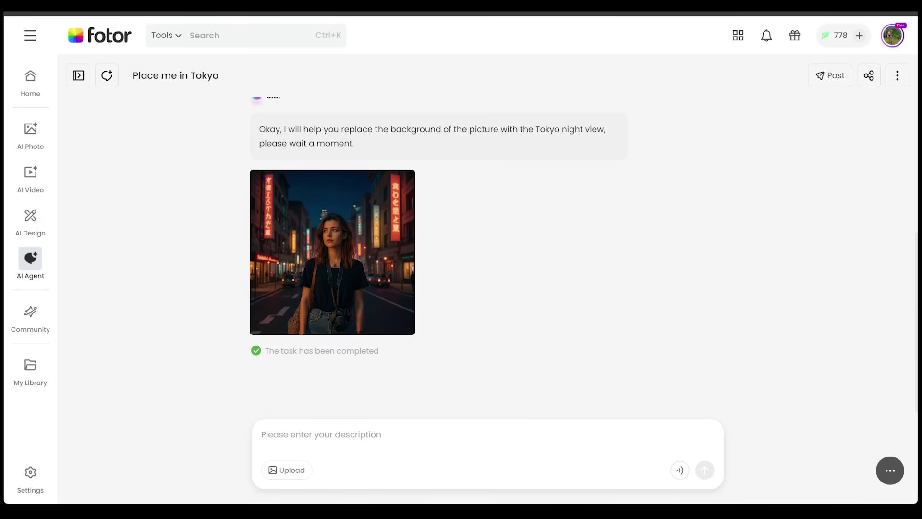
- Send the pasted crossed-arms, smiling-at-camera pose request and view the result full-size
text(Change pose to crossed arms (original image), smiling at the camera.)
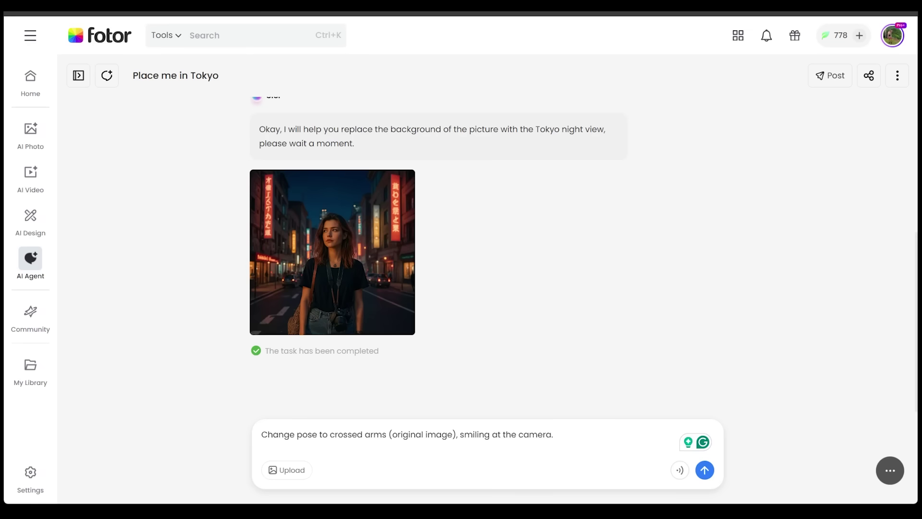
key(Return)
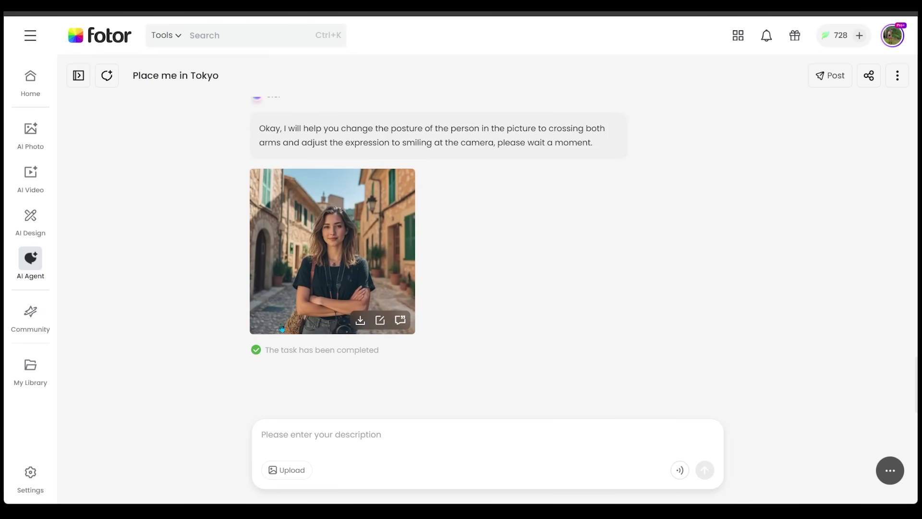
click(358, 288)
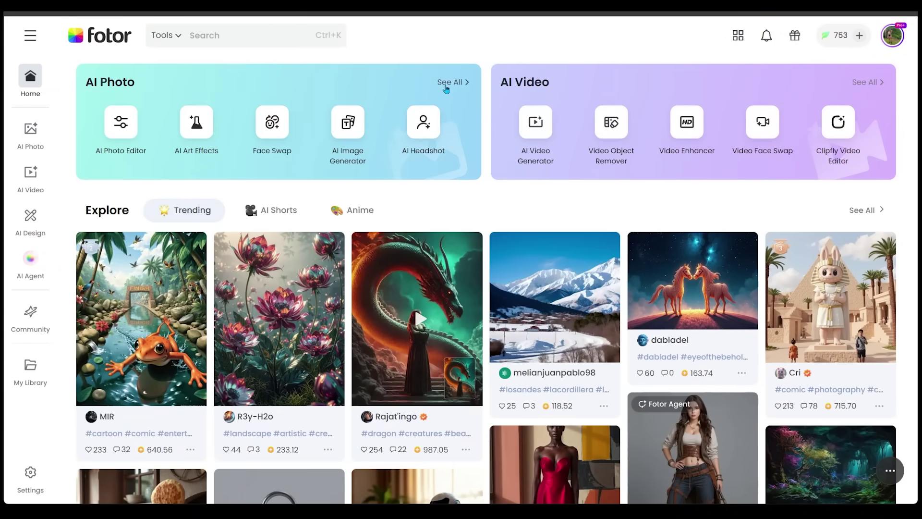
- Open the AI Photo Editor from AI Photo tools and drag in the headphones selfie
click(445, 84)
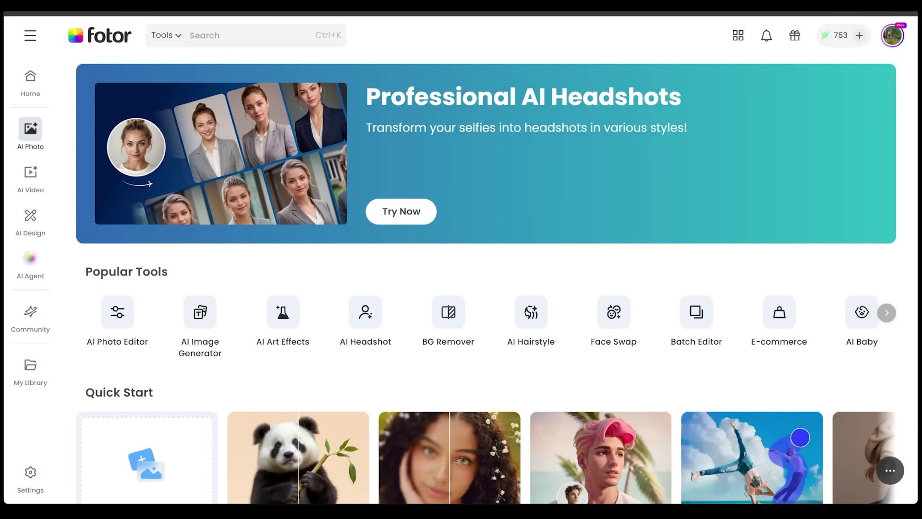
click(117, 319)
drag(9, 269, 455, 277)
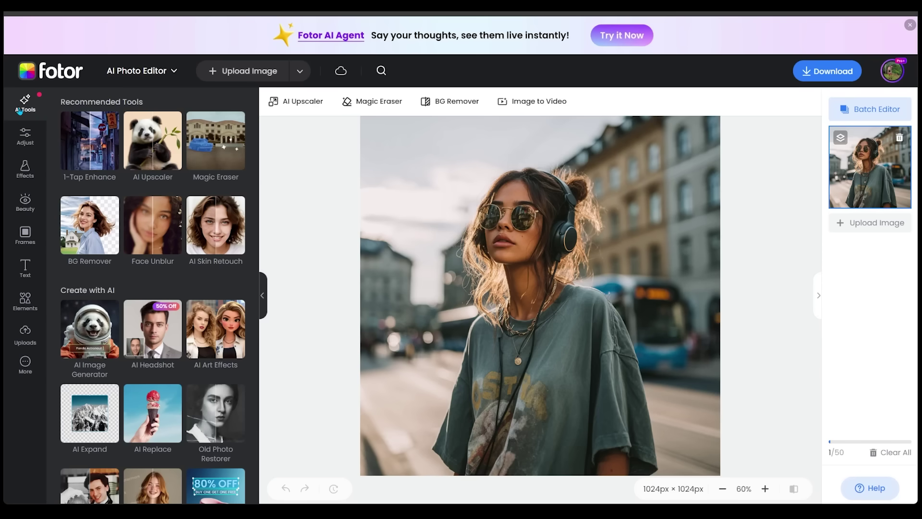
- Apply 1-Tap Enhance to brighten the selfie, then show all AI Art Effects
click(24, 137)
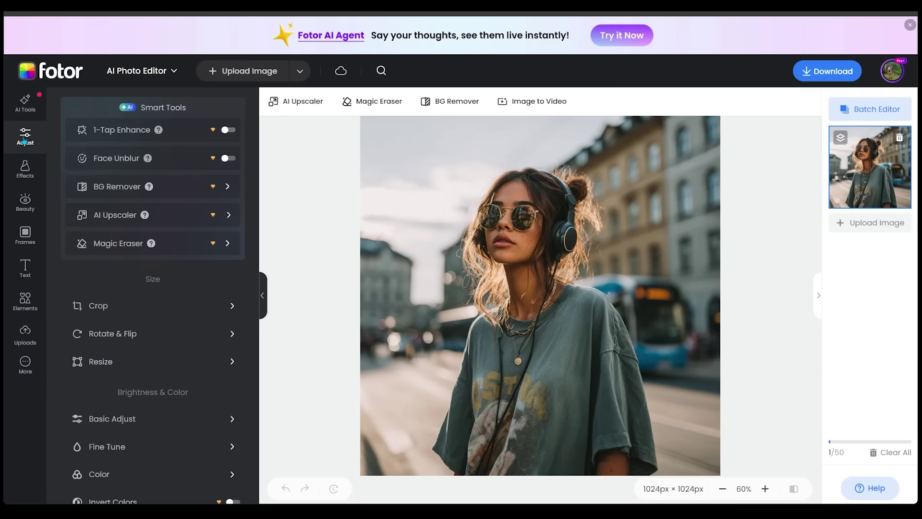
click(23, 169)
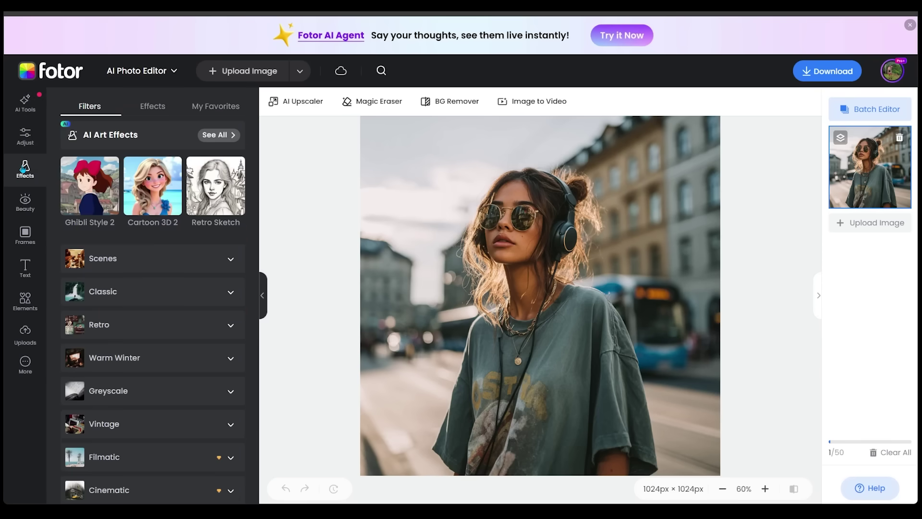
click(25, 110)
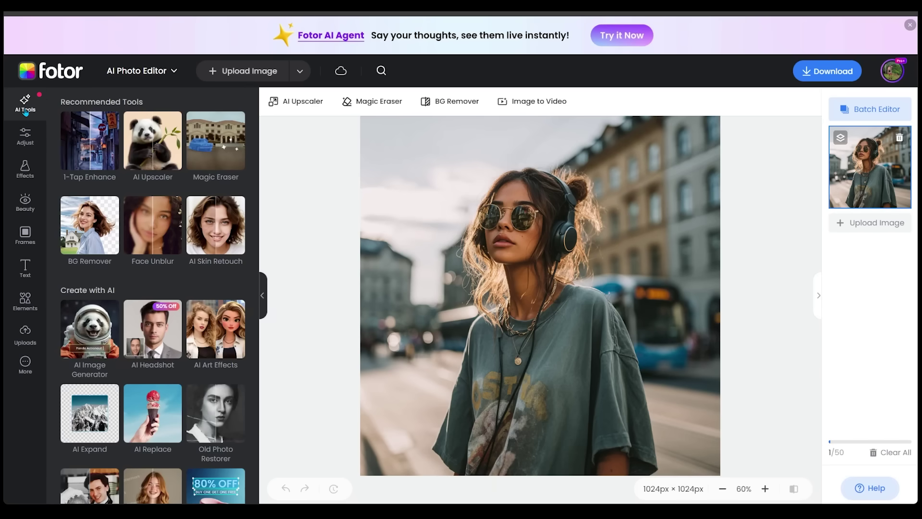
click(90, 142)
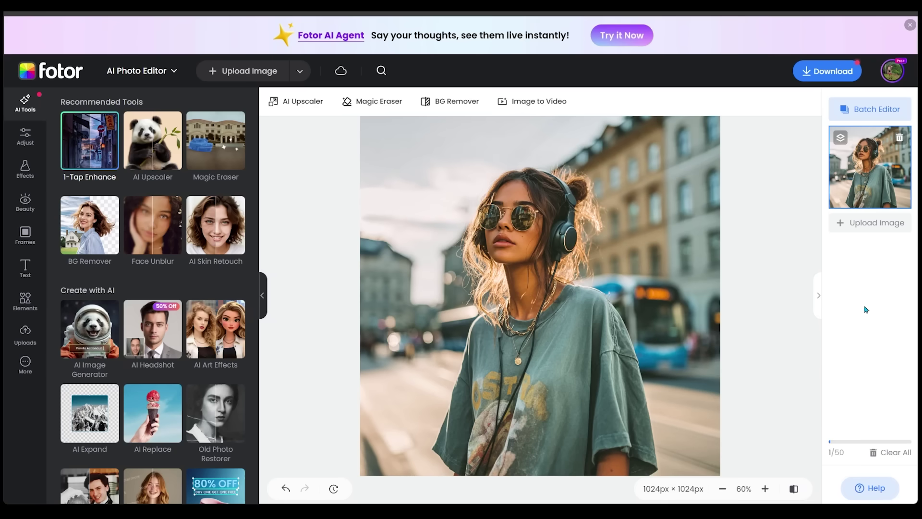
click(23, 178)
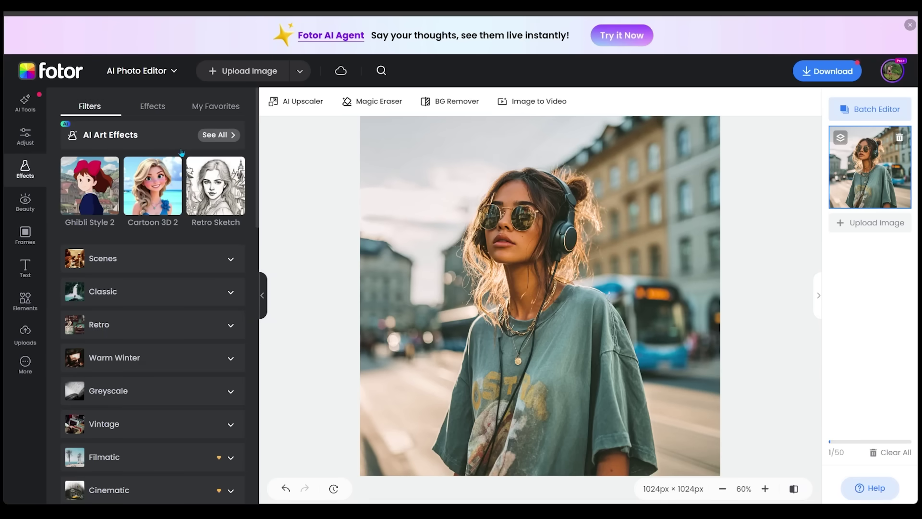
click(217, 135)
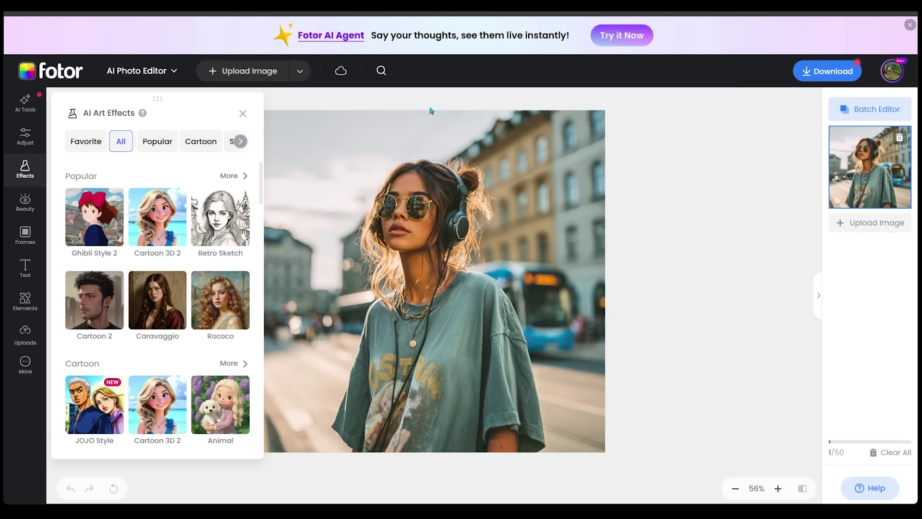
- Try the Popular Game 2D effect, then apply the Sketch style Line Drawing 3 to the selfie
click(155, 144)
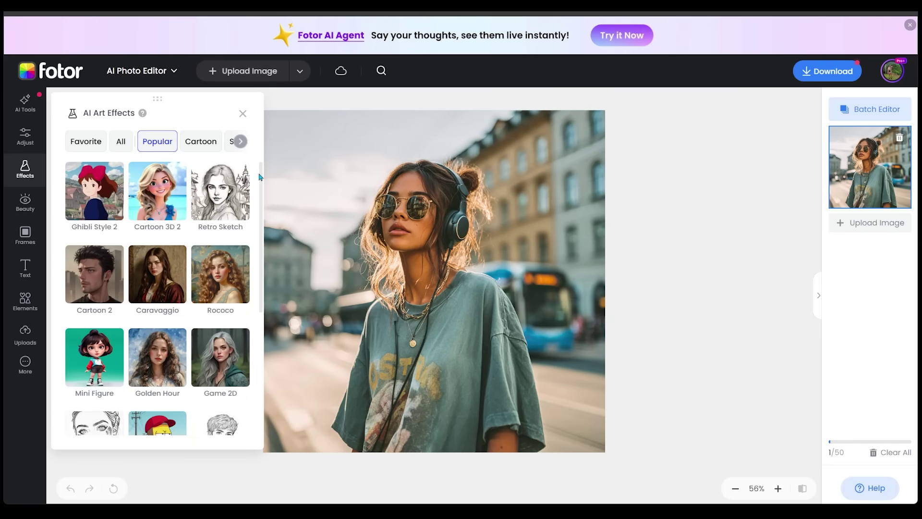
scroll(260, 236, down, 2)
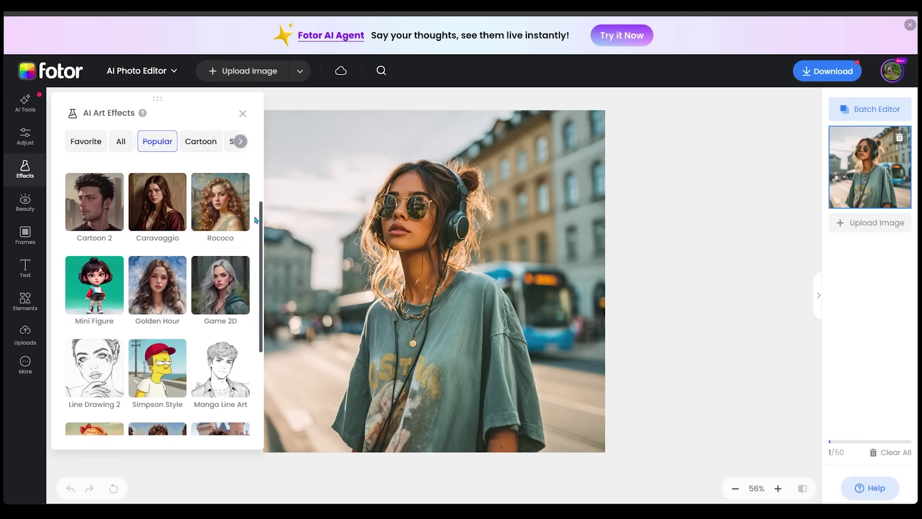
scroll(260, 236, down, 1)
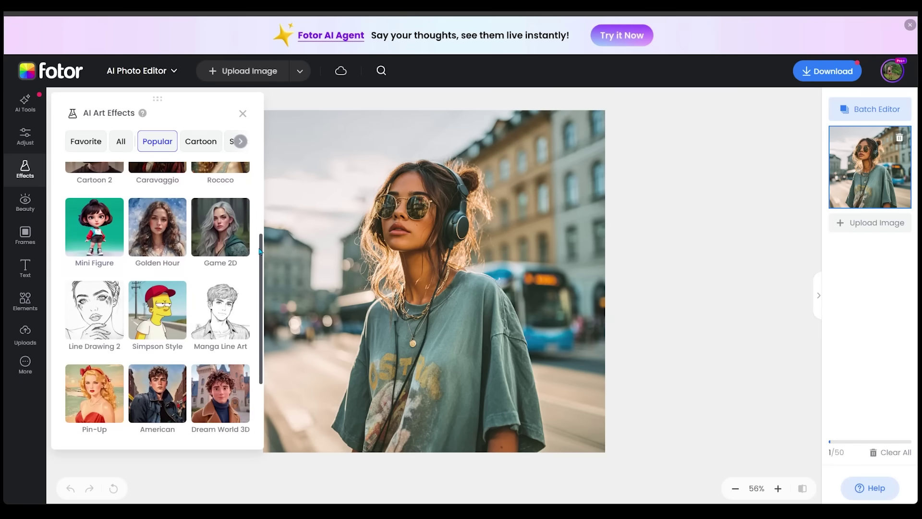
click(226, 232)
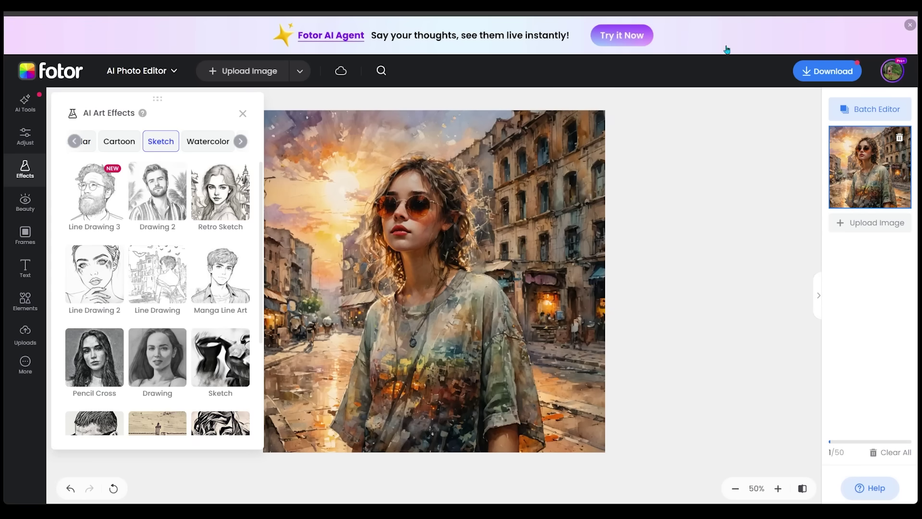
click(97, 201)
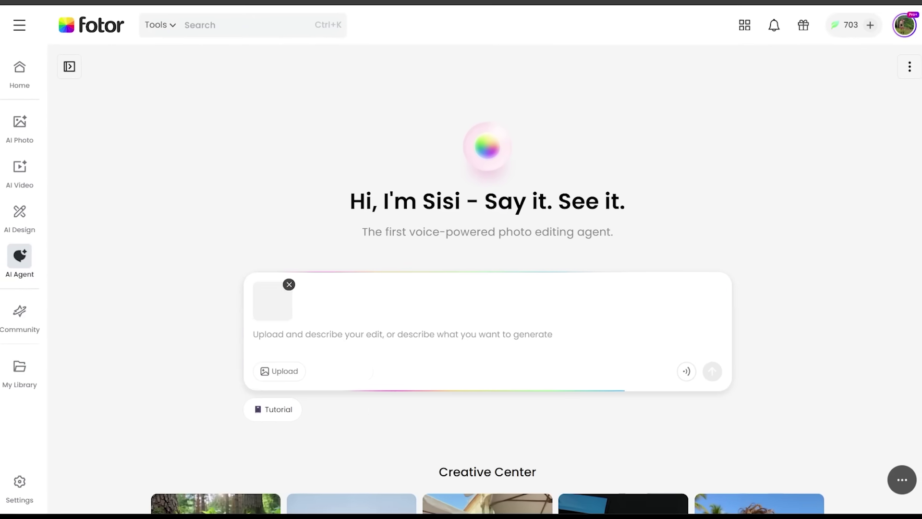
- Send the AI agent the request 'Turn me into a Retro Sketch' for the headphone selfie
text(T)
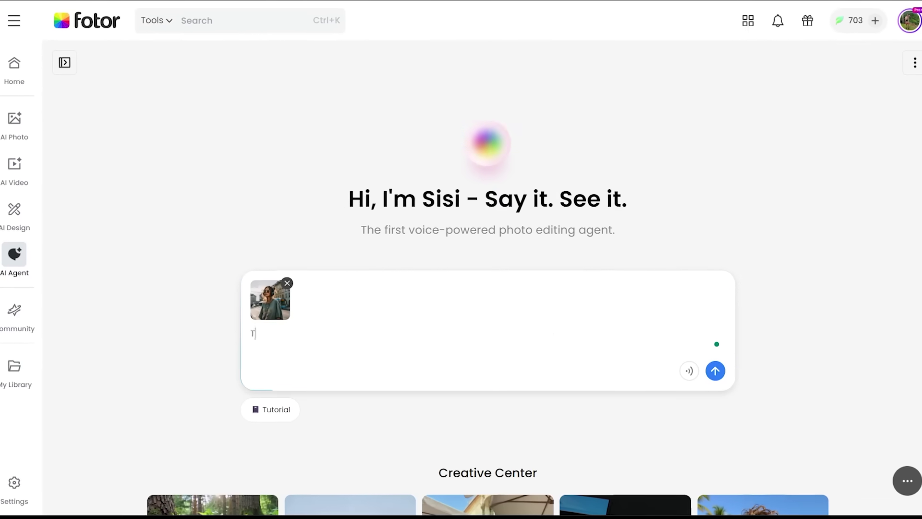
text(urn me into a Retro Sketch)
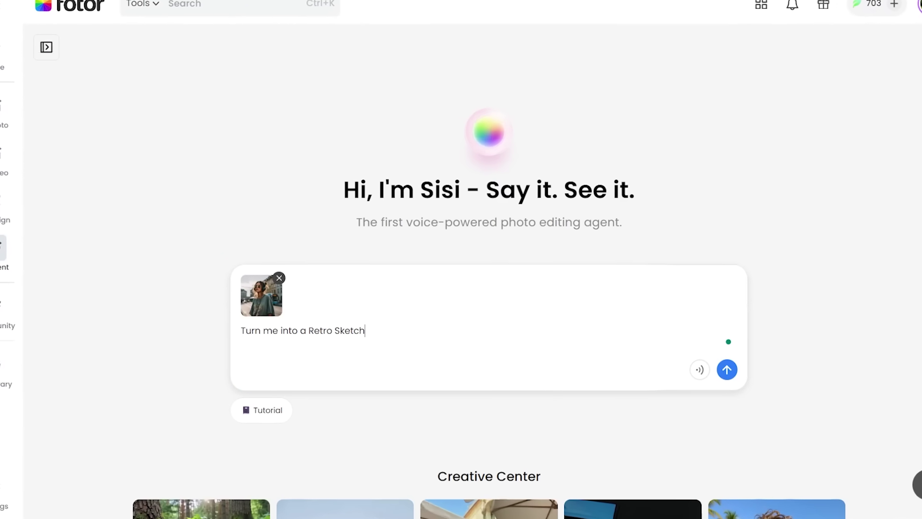
key(Return)
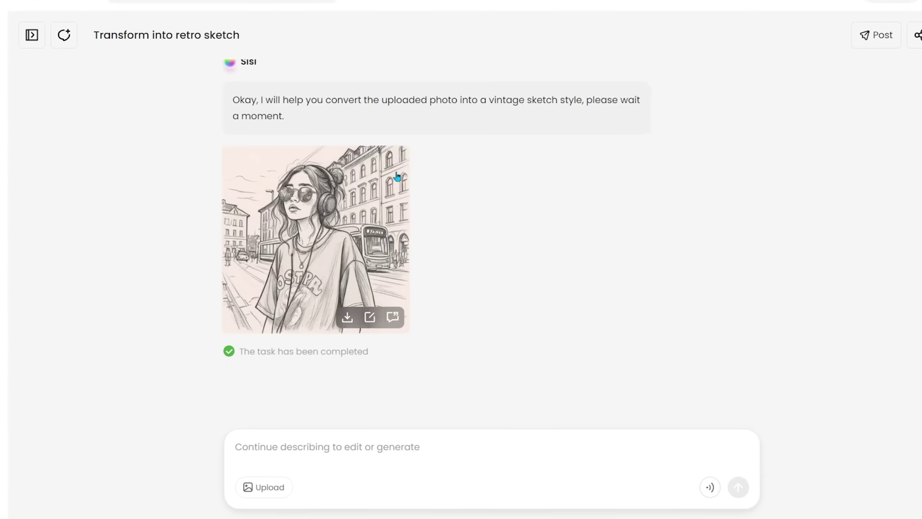